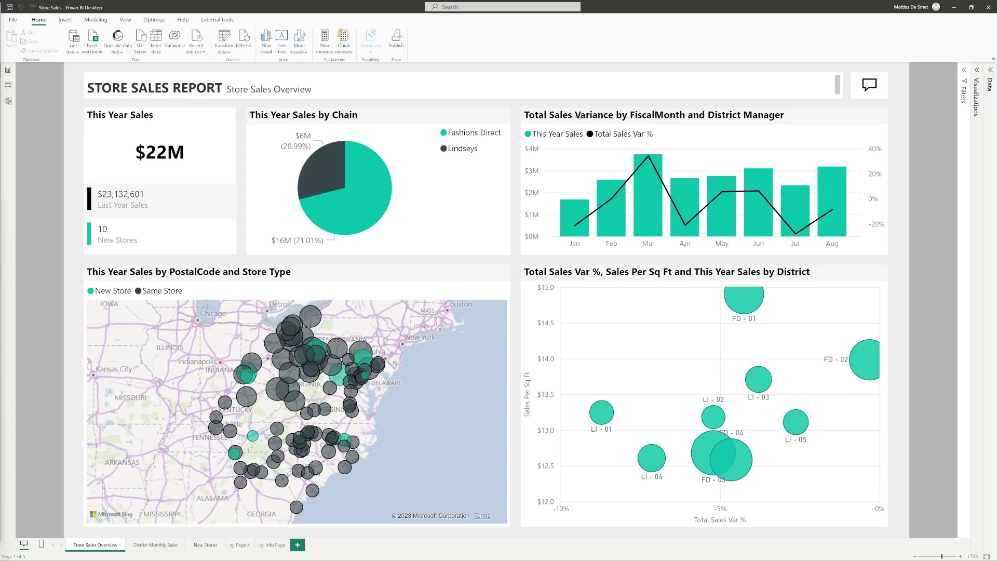
# Launch DAX Studio from Power BI Desktop's External tools, connected to the Store Sales model.
pyautogui.click(216, 21)
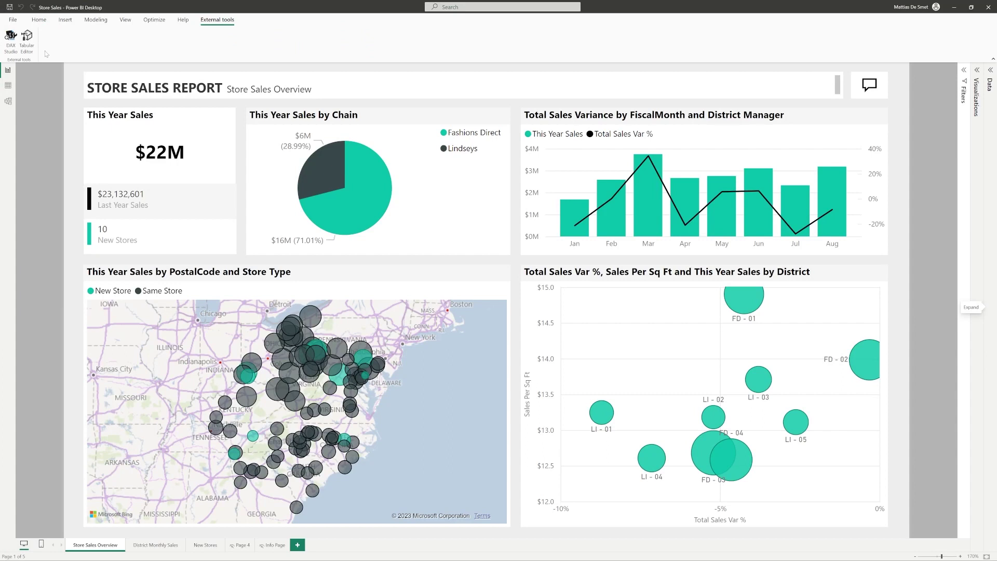
pyautogui.click(13, 46)
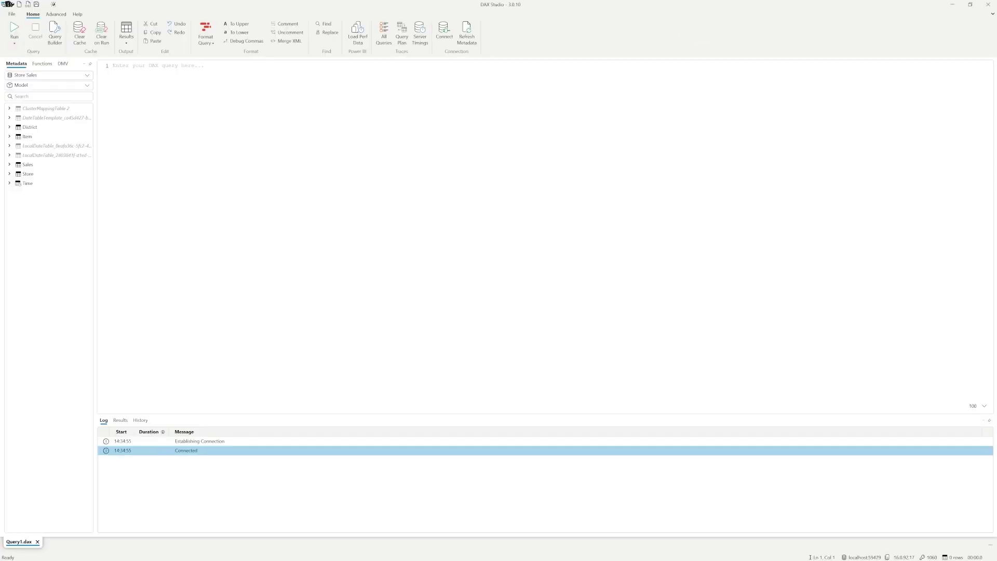
# Paste and format the Average Unit Price per Item category query, then run it with tracing on.
pyautogui.write('EVALUATE ADDCOLUMNS(VALUES(\'Item\'[Category]), "Average Unit Price", [Average Unit Price])')
pyautogui.click(205, 31)
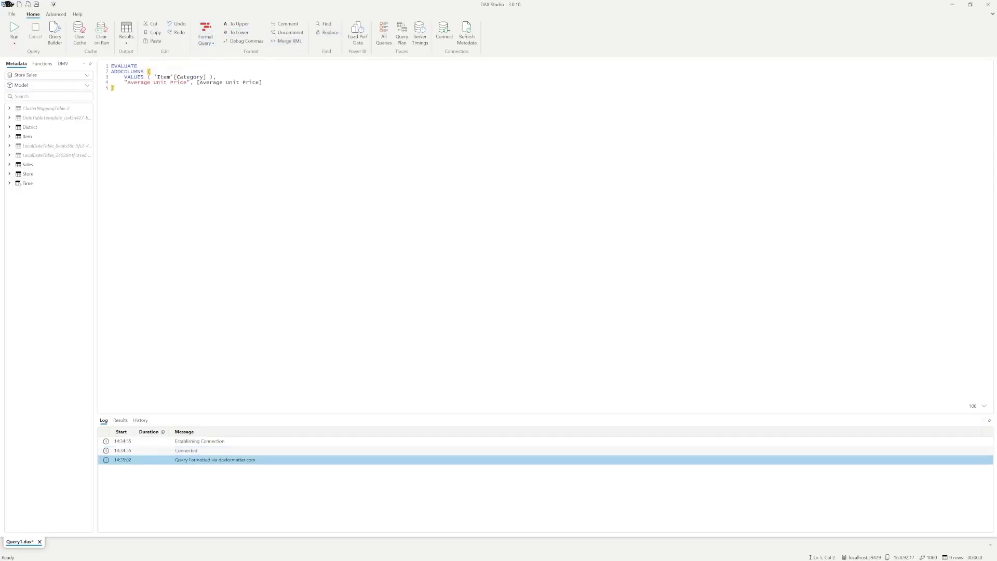
pyautogui.click(15, 30)
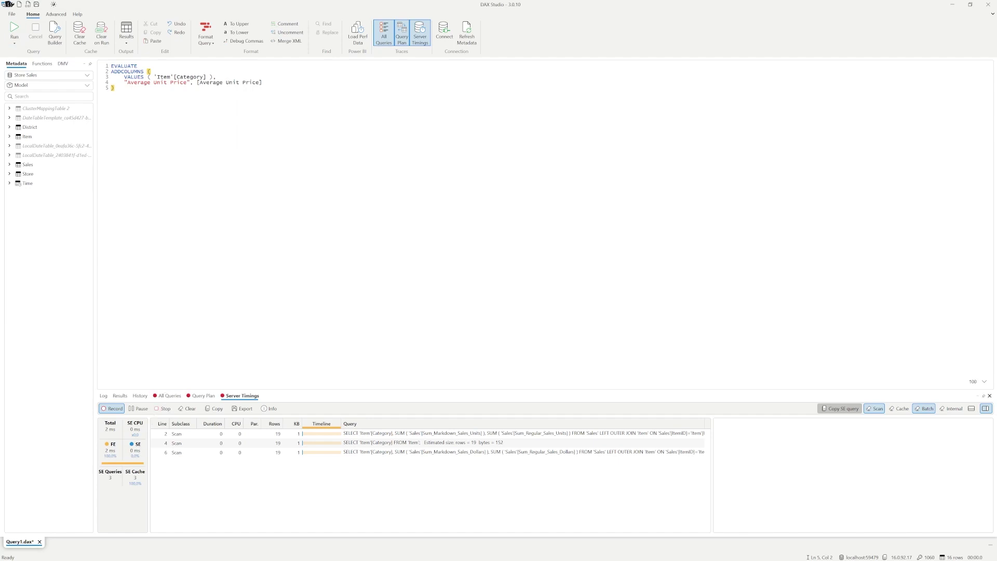
# Show the VertiPaq Analyzer Relationships statistics with the Sales relationships expanded.
pyautogui.click(52, 15)
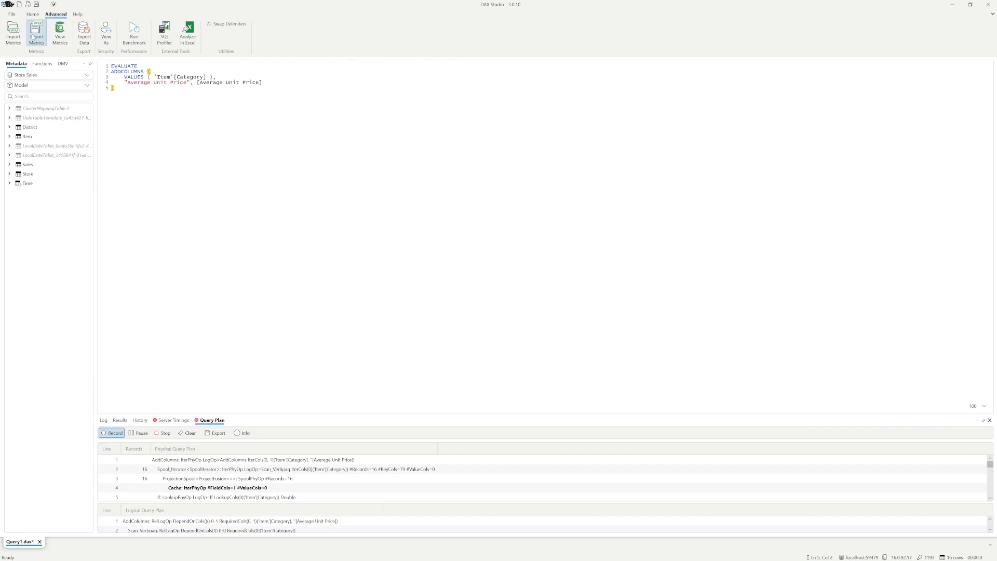
pyautogui.click(59, 31)
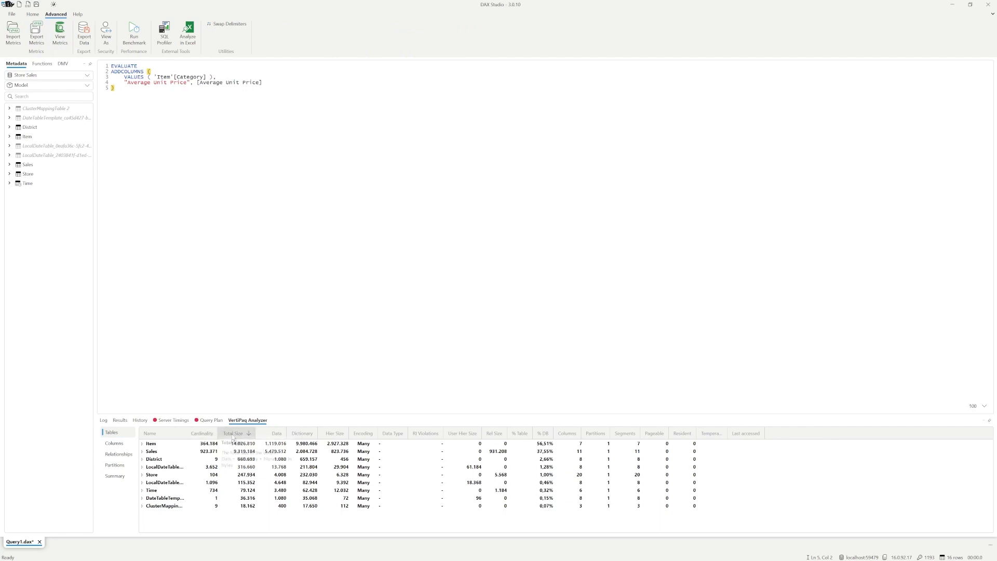
pyautogui.click(116, 455)
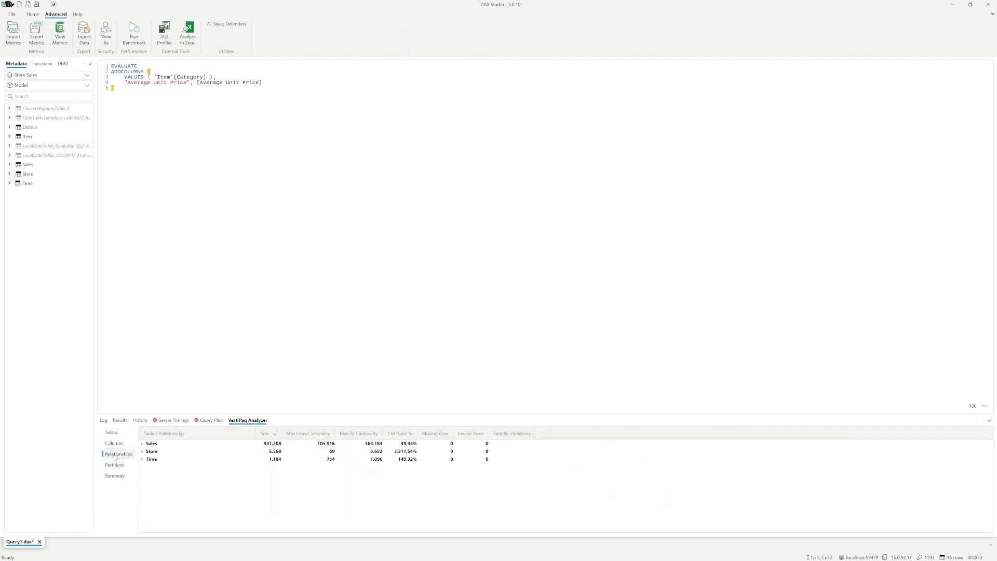
pyautogui.click(142, 444)
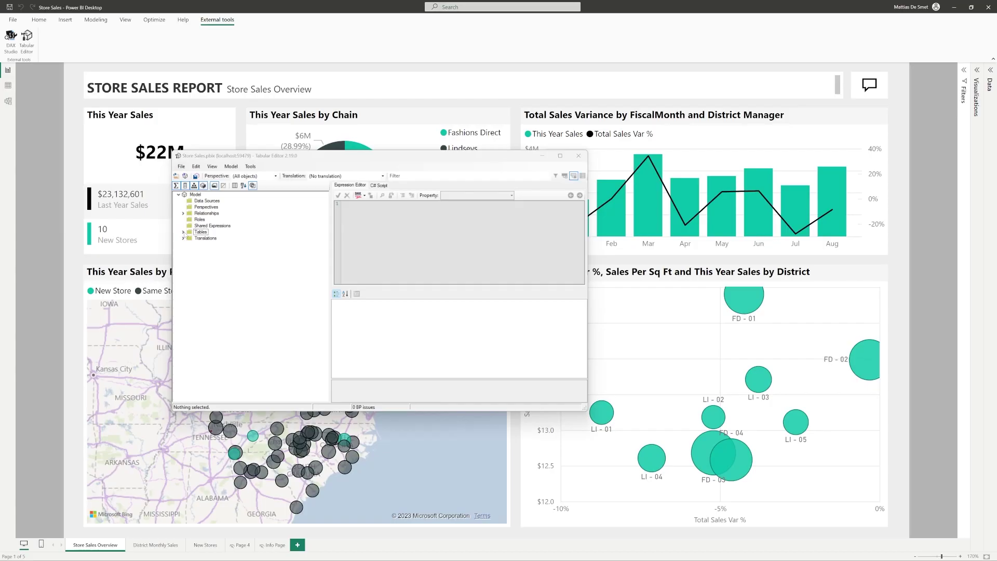
# Expand the model's Tables folder in Tabular Editor and dismiss its context menu.
pyautogui.click(184, 233)
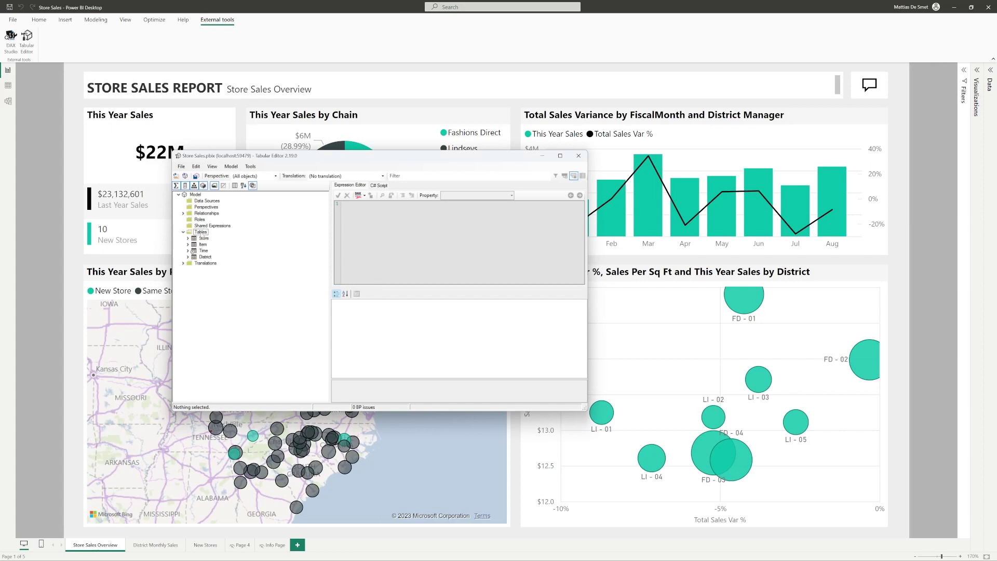
pyautogui.rightClick(200, 233)
pyautogui.moveTo(228, 238)
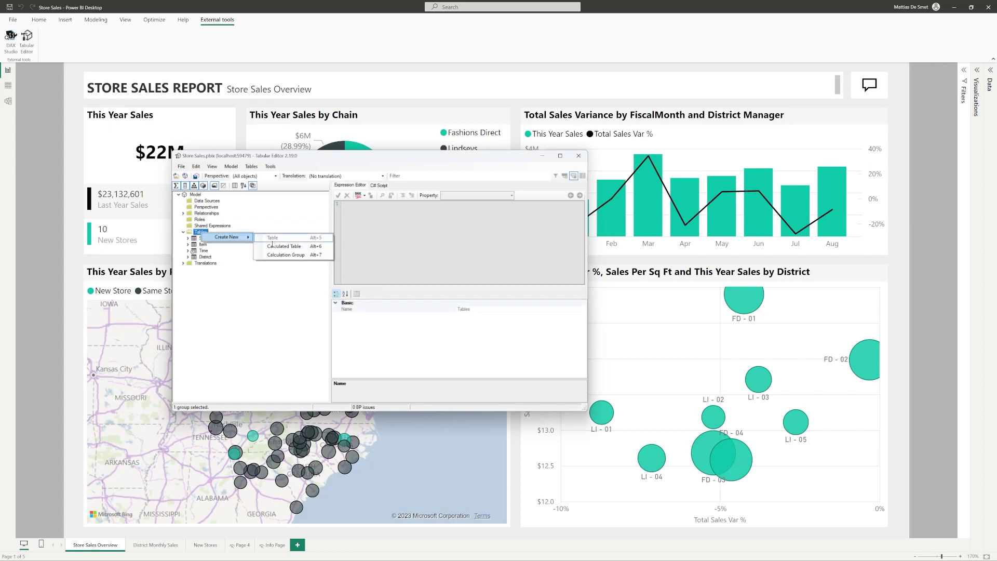
pyautogui.click(245, 299)
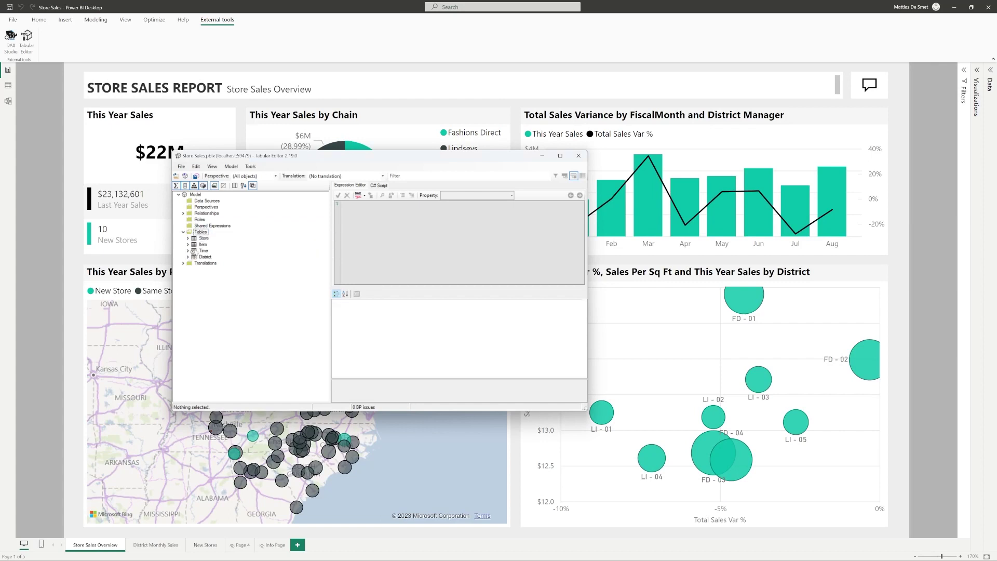
# Select the Store table's Average Selling Area Size measure and check its Hidden property.
pyautogui.click(188, 238)
pyautogui.click(227, 251)
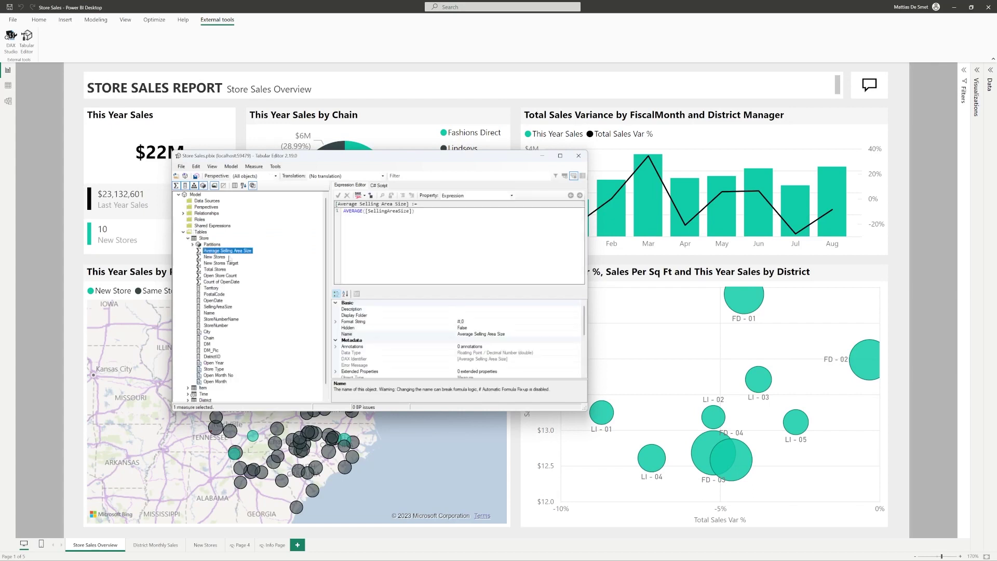
pyautogui.click(466, 328)
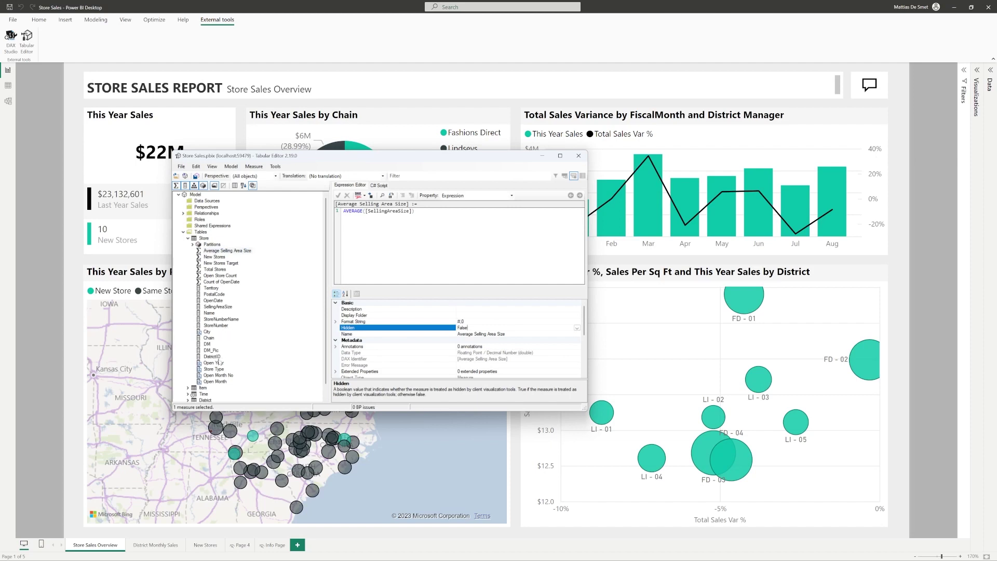
pyautogui.click(275, 166)
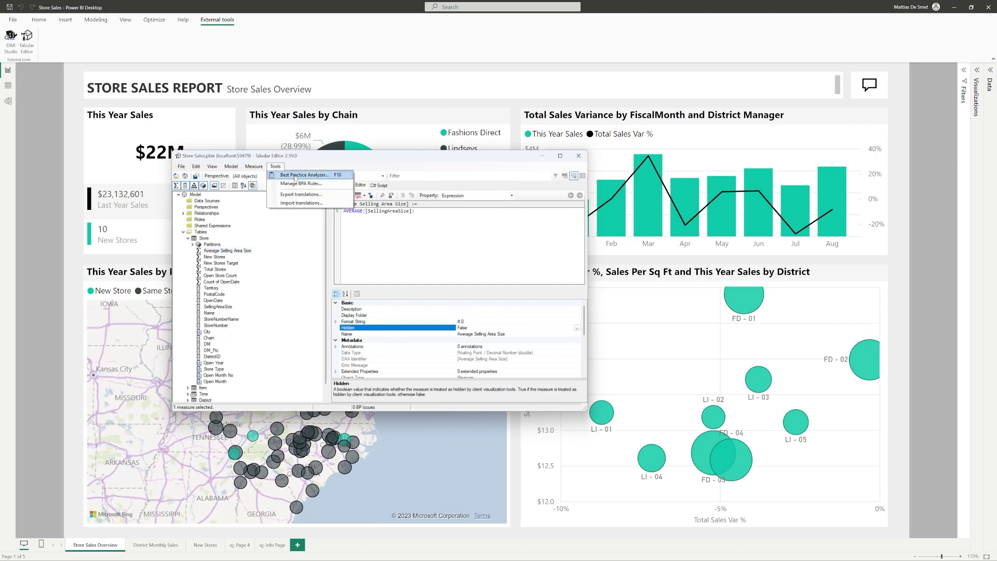
pyautogui.click(299, 181)
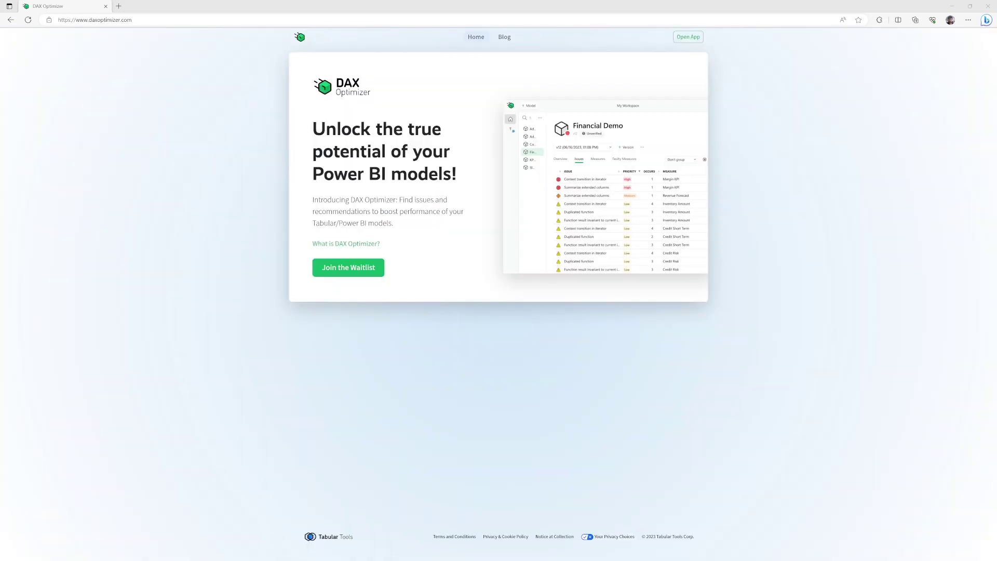
# Join the DAX Optimizer waitlist on daxoptimizer.com.
pyautogui.click(348, 267)
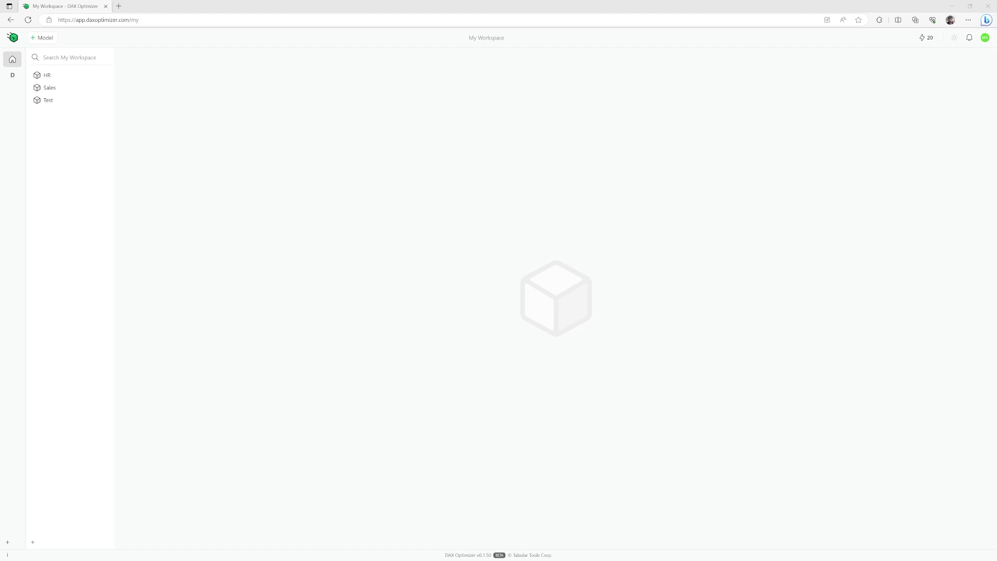
# Add a new version to the Sales model, browsing to the DAX optimizer folder for the VPAX file.
pyautogui.click(52, 88)
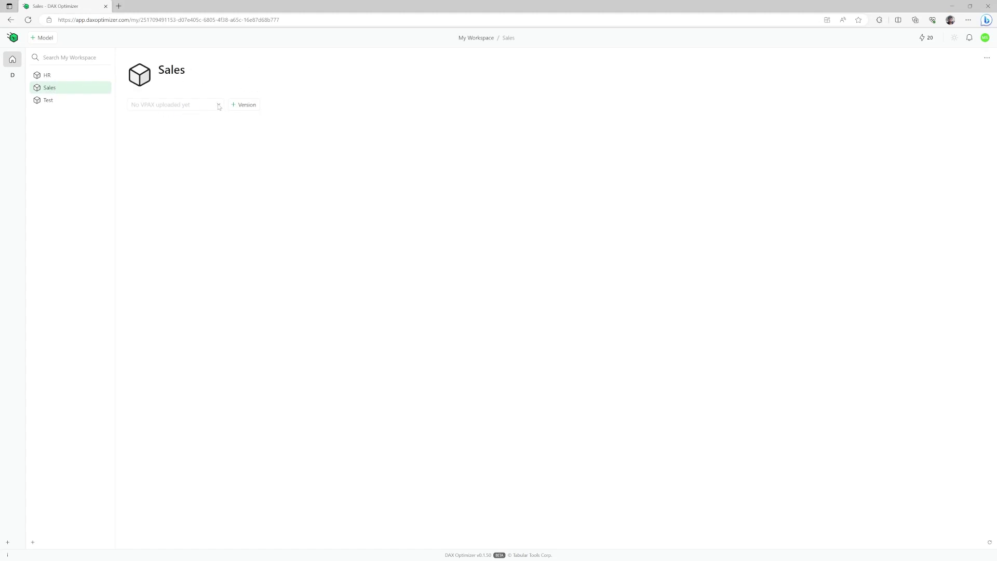
pyautogui.click(245, 106)
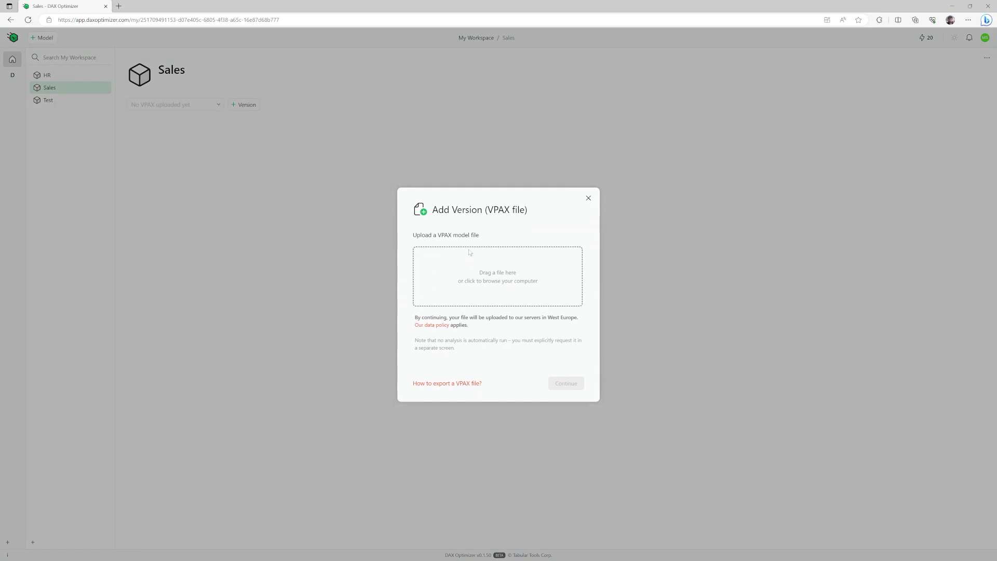
pyautogui.click(480, 278)
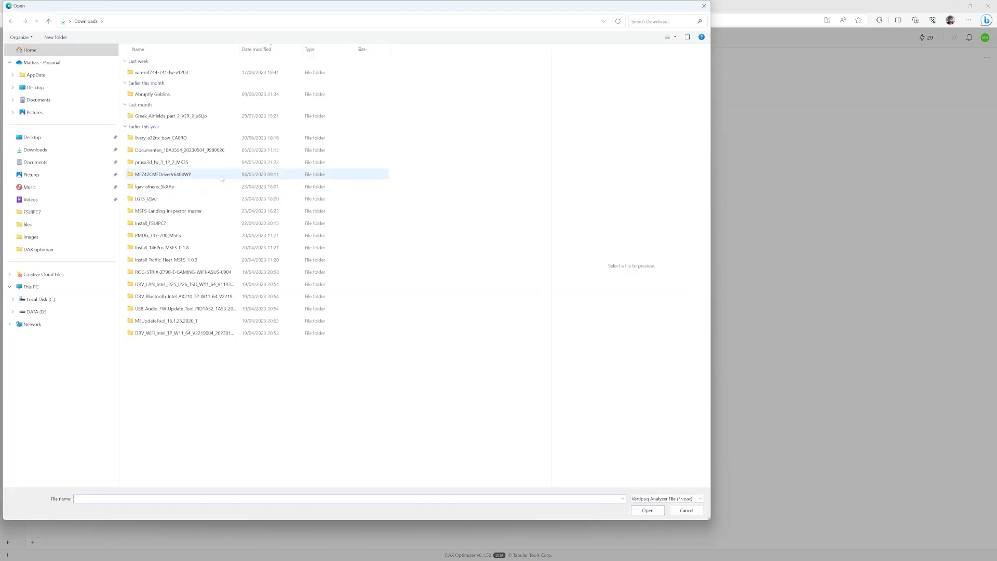
pyautogui.click(34, 250)
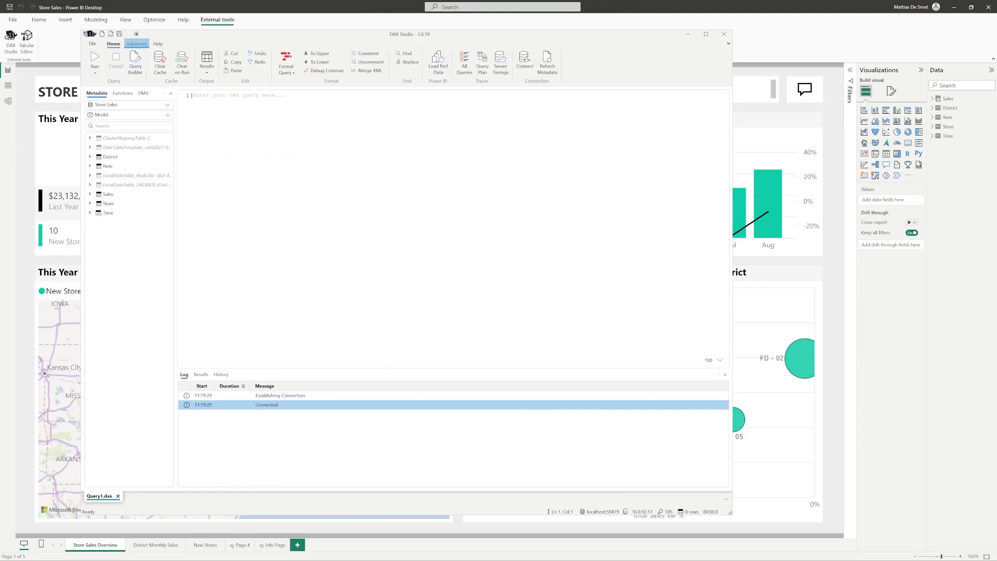
# Export DAX Studio's VertiPaq metrics to a file named Store Sales.vpax.
pyautogui.click(136, 44)
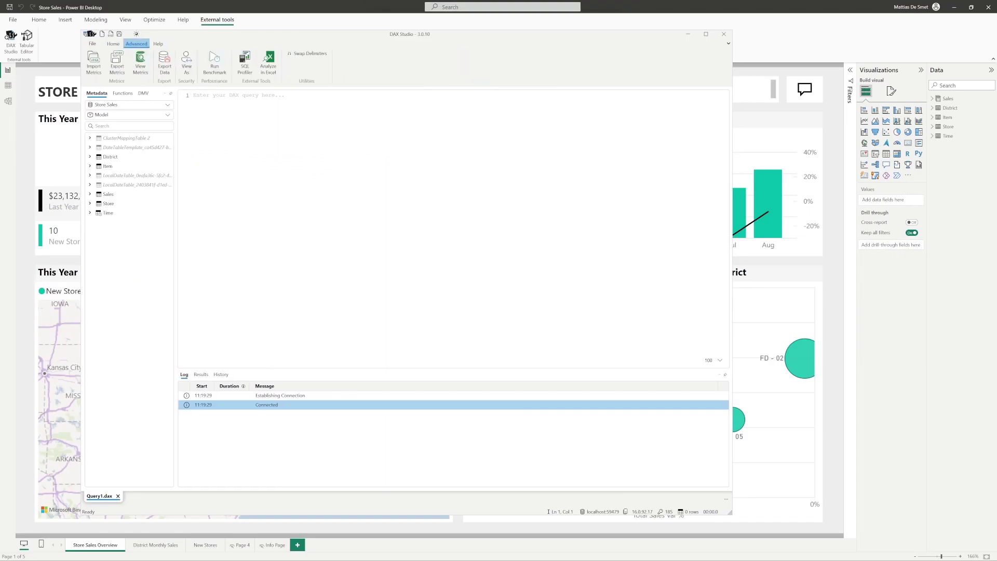
pyautogui.click(140, 61)
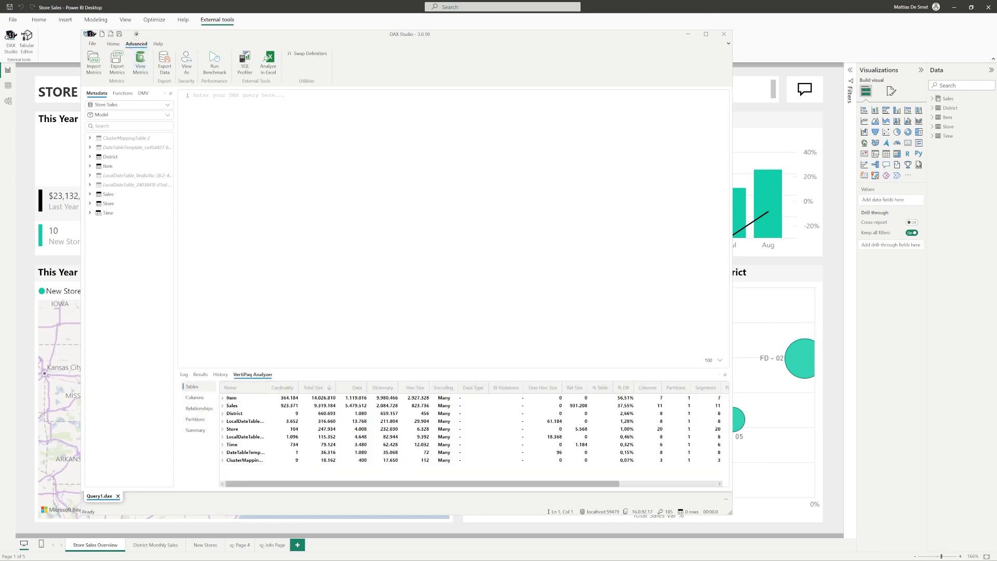
pyautogui.click(116, 62)
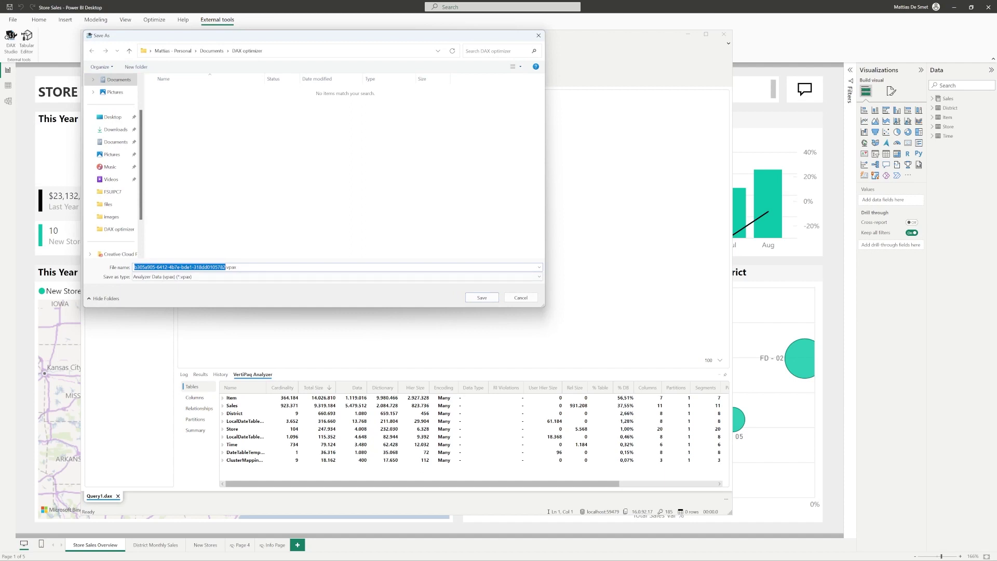
pyautogui.write('Store Sales')
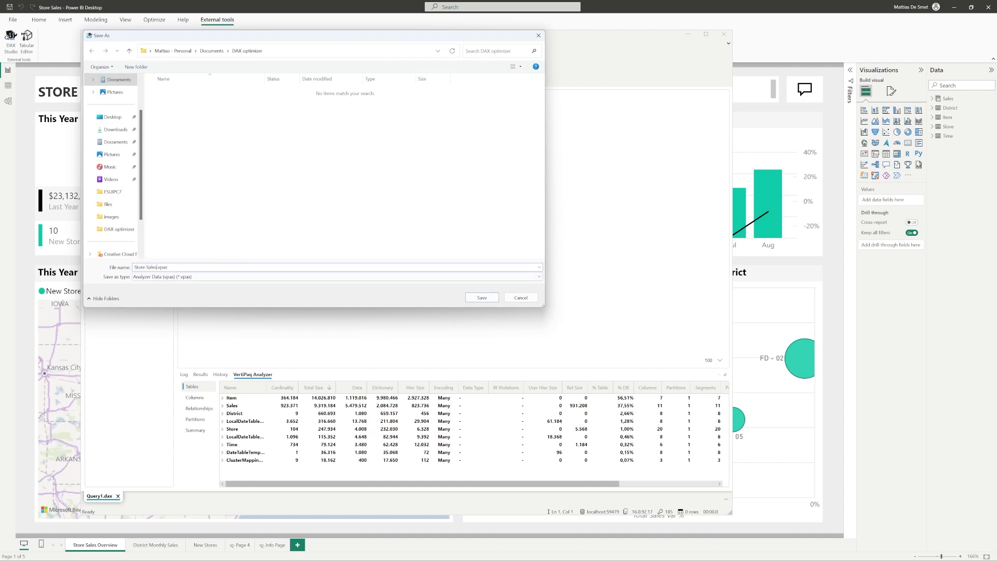
# Save Store Sales.vpax and upload it to DAX Optimizer as Sales version v1.
pyautogui.press('Return')
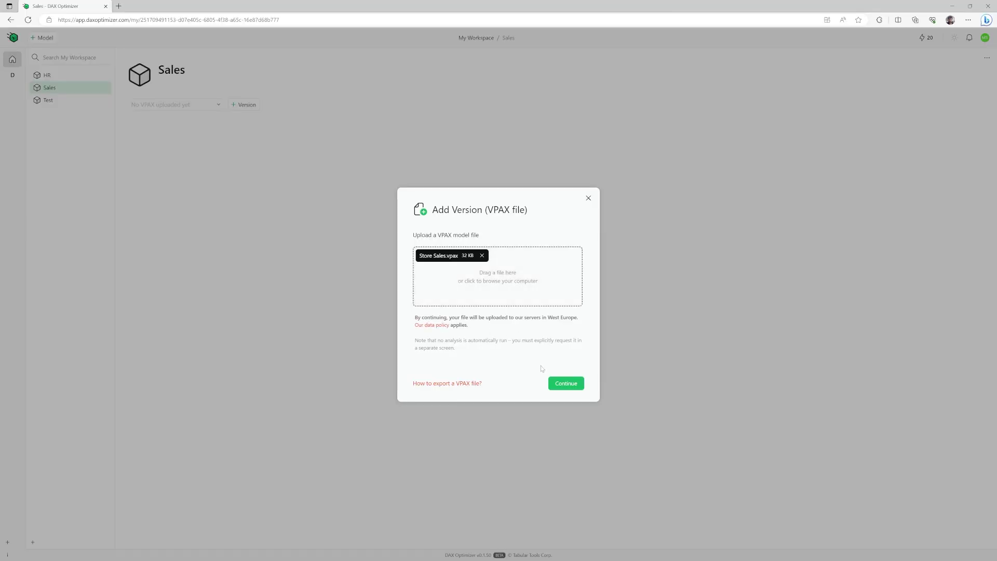
pyautogui.click(566, 384)
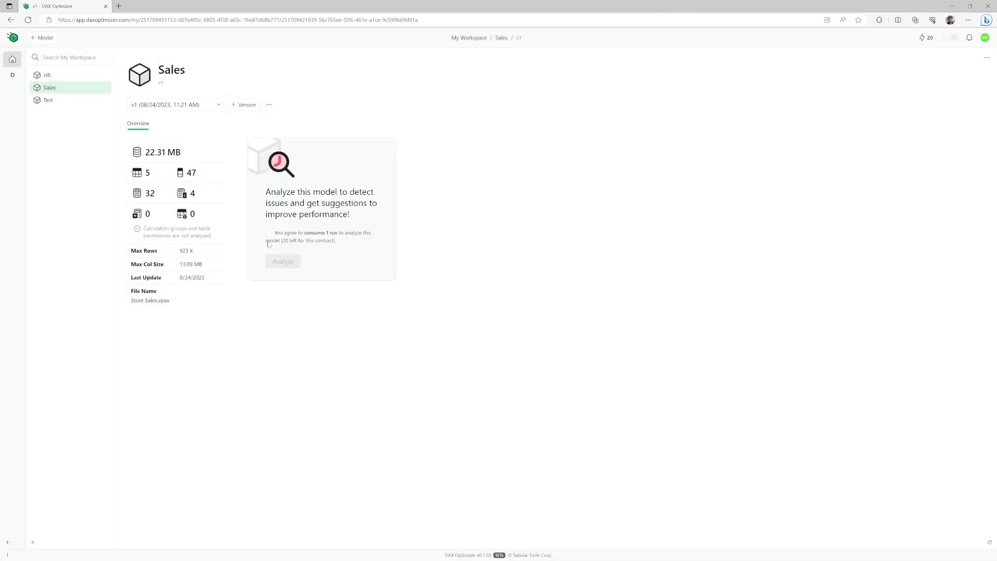
# Spend one run analyzing Sales v1, then open the Materialized table filter argument issue.
pyautogui.click(268, 235)
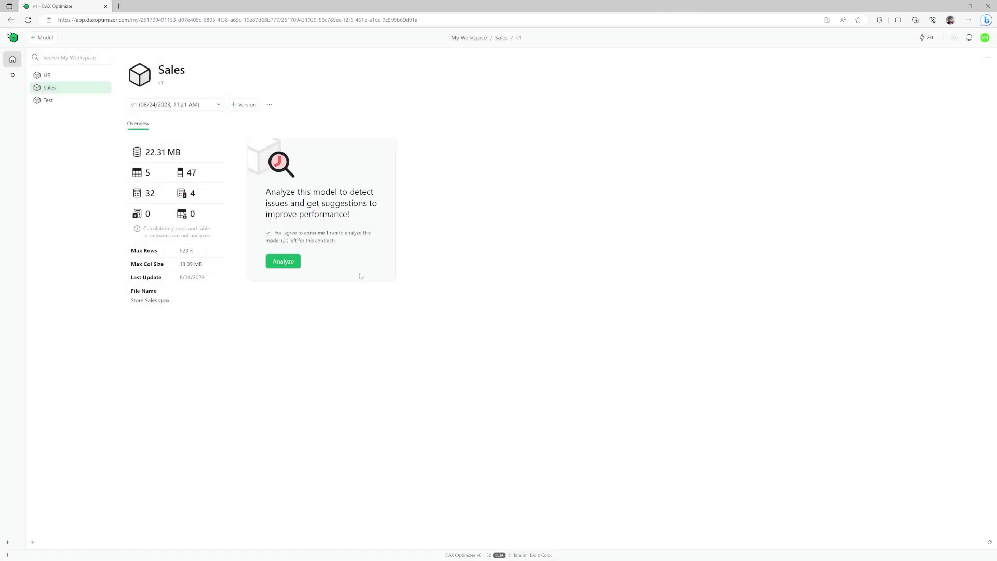
pyautogui.click(286, 266)
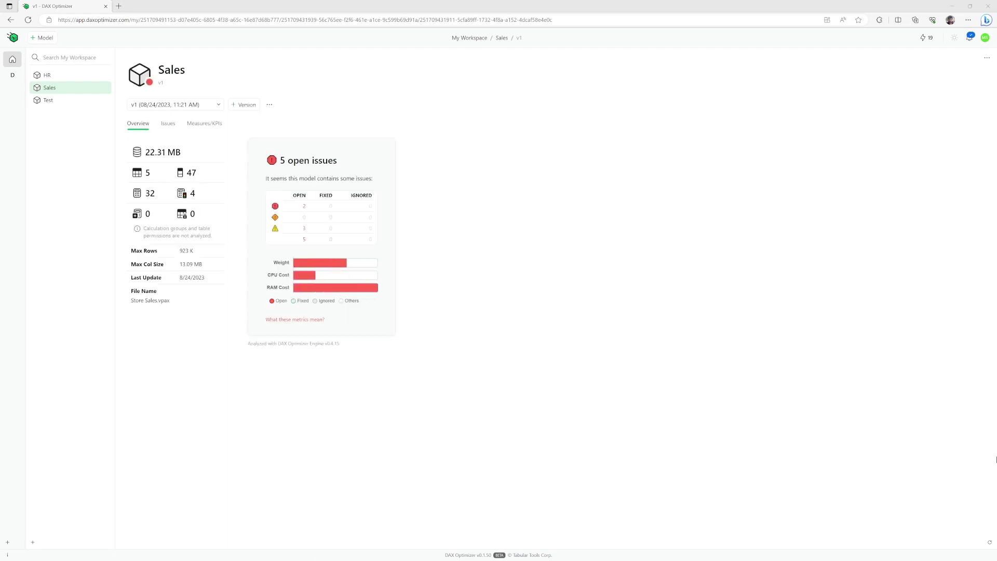
pyautogui.click(176, 125)
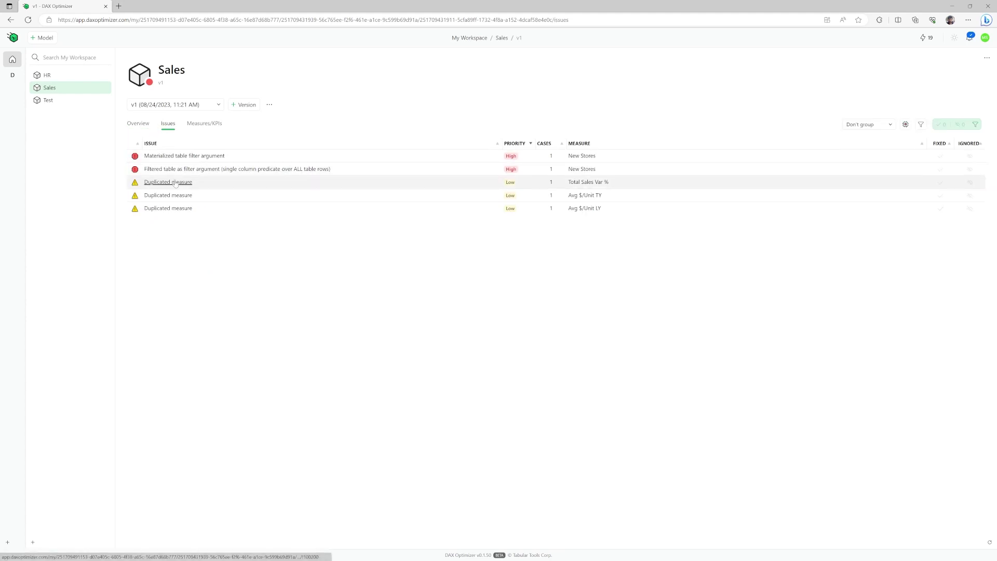
pyautogui.click(192, 155)
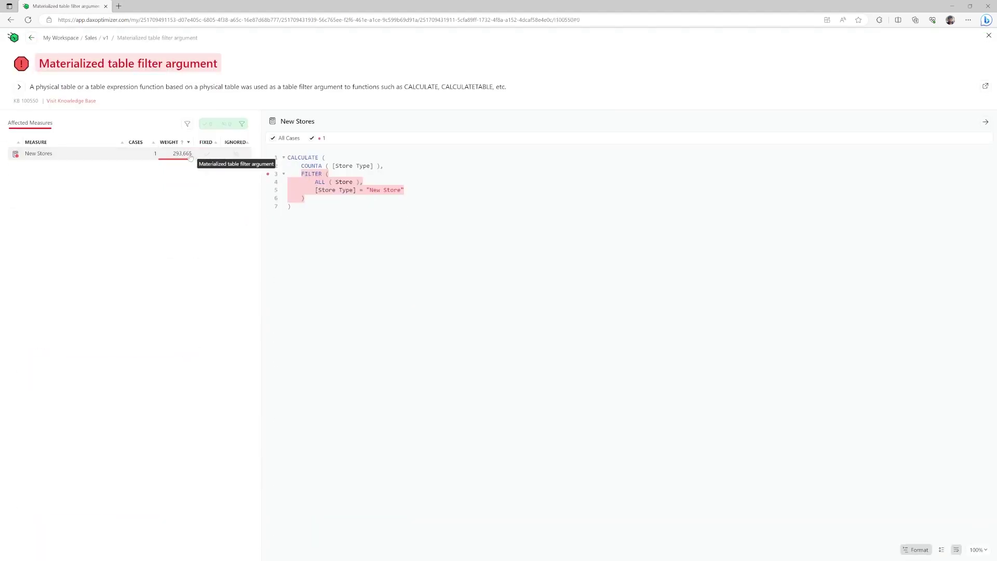
# Inspect the flagged New Stores code and view Examples 1 and 2, the latter using REMOVEFILTERS.
pyautogui.click(341, 222)
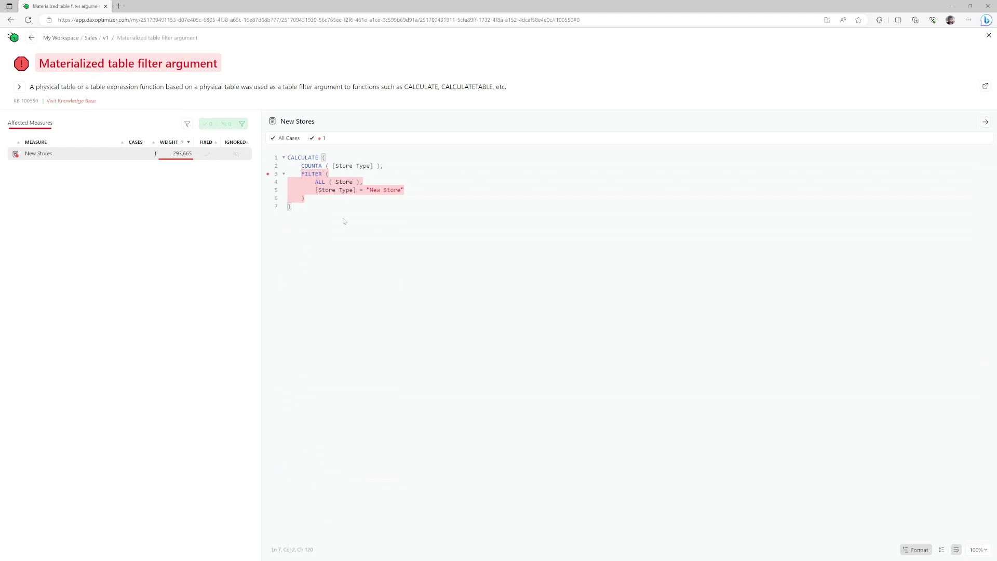
pyautogui.click(19, 88)
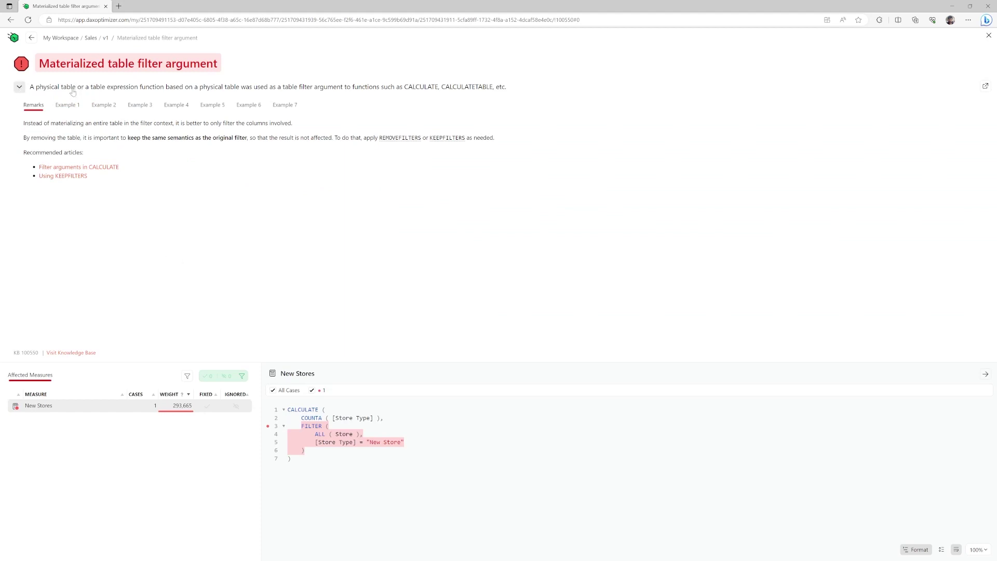
pyautogui.click(67, 107)
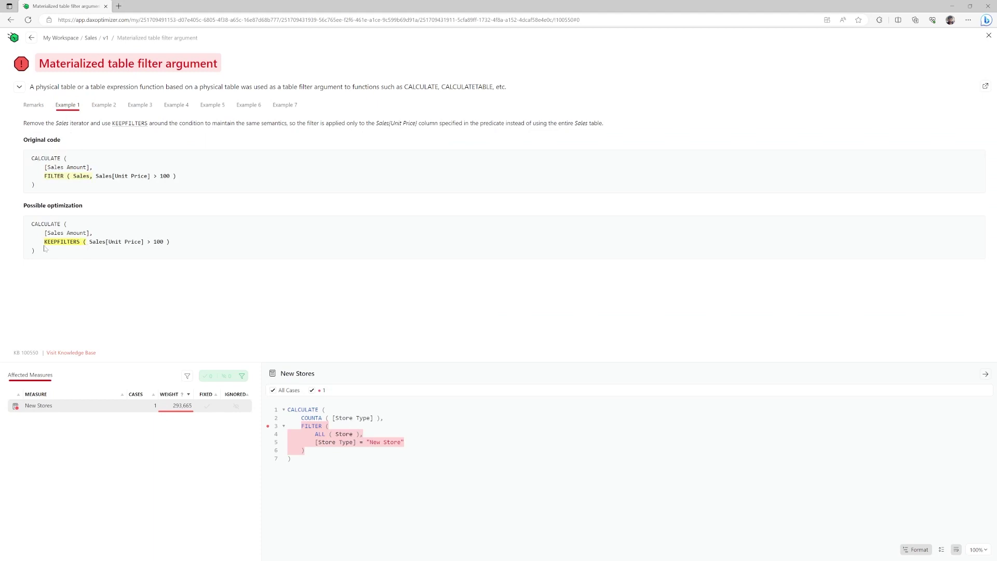
pyautogui.click(102, 107)
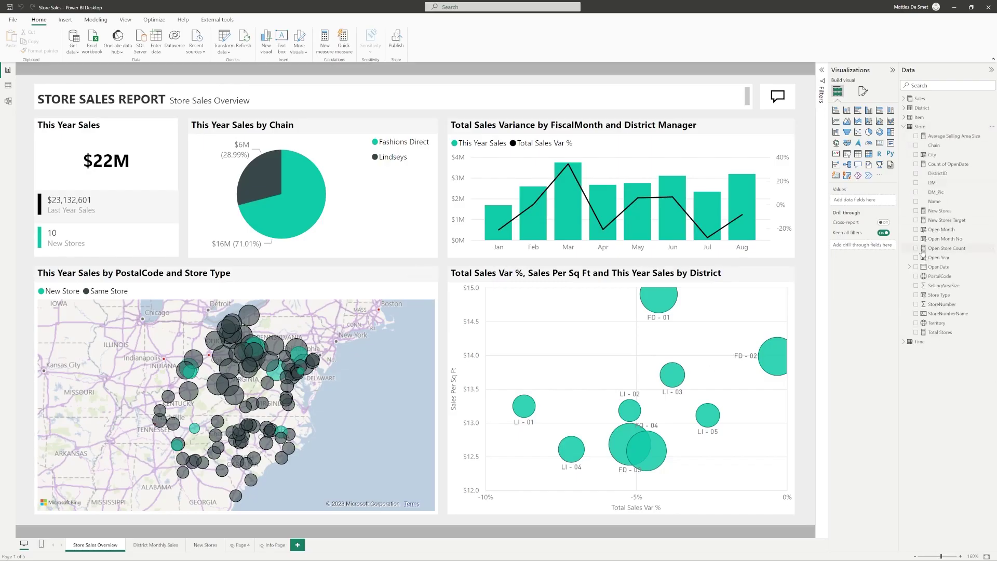
# Rewrite the New Stores measure to use REMOVEFILTERS with a 'Store'[Store Type] = "New Store" filter.
pyautogui.click(940, 211)
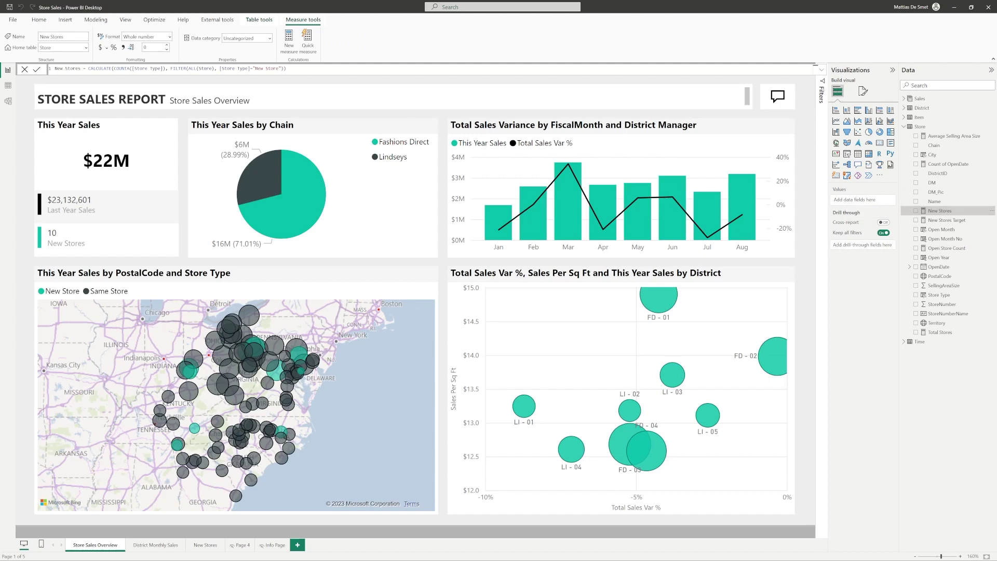
pyautogui.moveTo(171, 68); pyautogui.dragTo(196, 68)
pyautogui.write('REMOVEFILTERS')
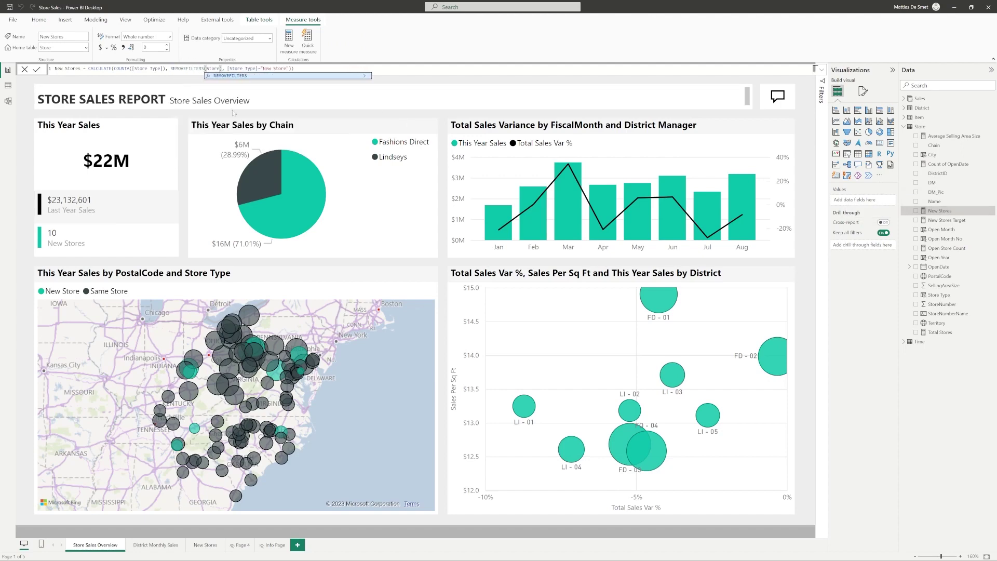
pyautogui.click(229, 68)
pyautogui.press('BackSpace')
pyautogui.write("'St")
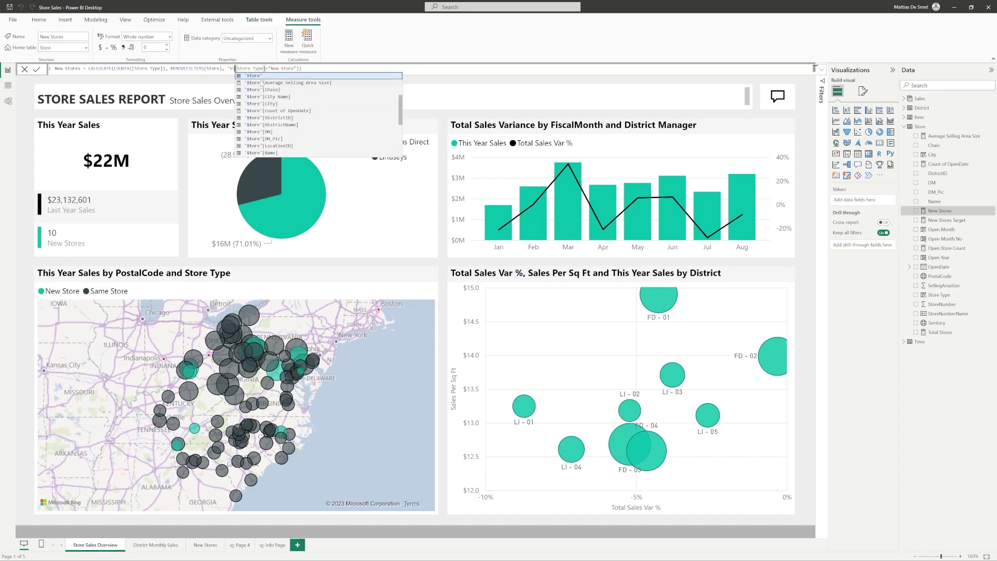
pyautogui.write("ore'[")
pyautogui.press('Return')
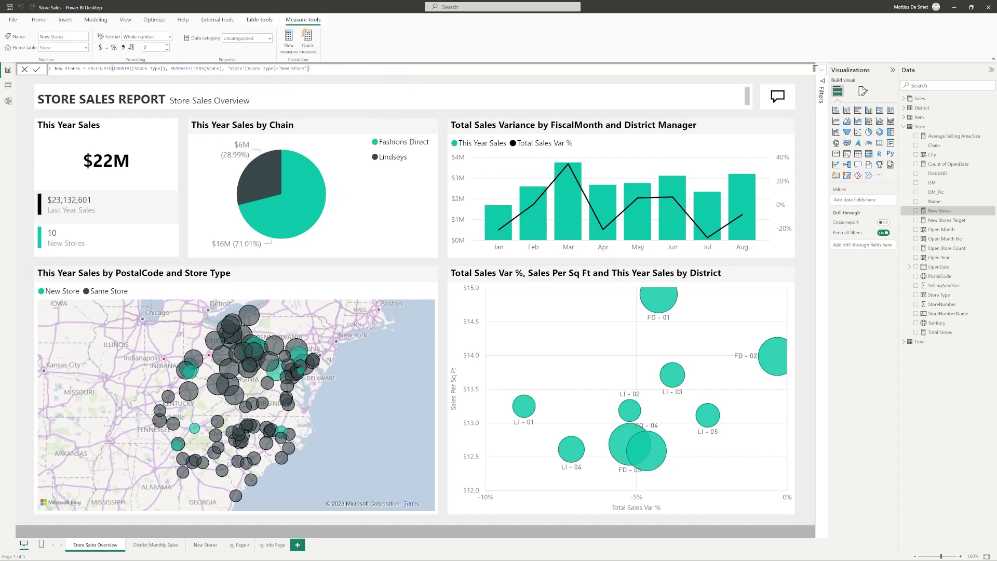
# Return to DAX Optimizer and go back to the Sales model overview.
pyautogui.hotkey('alt', 'Tab')
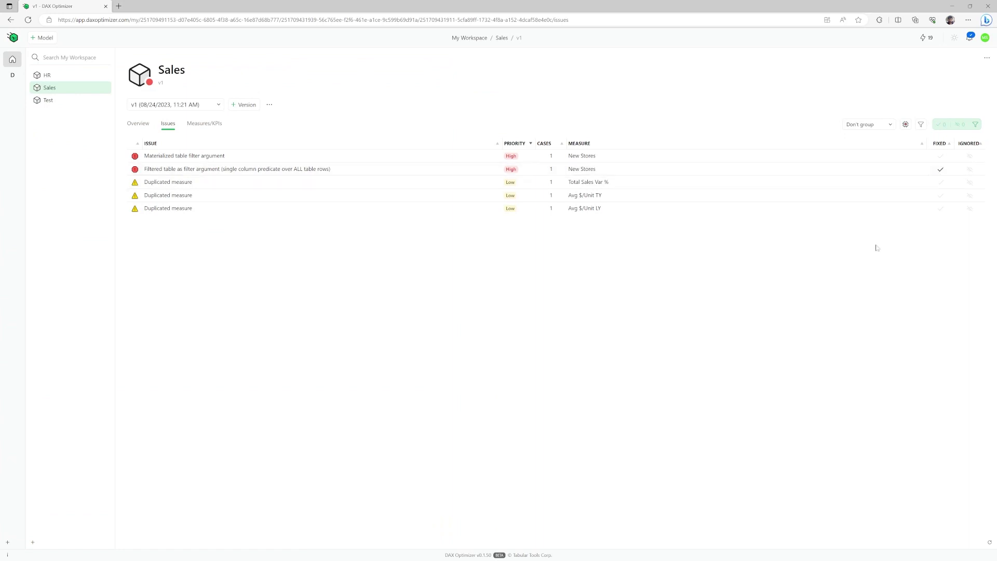
pyautogui.click(63, 89)
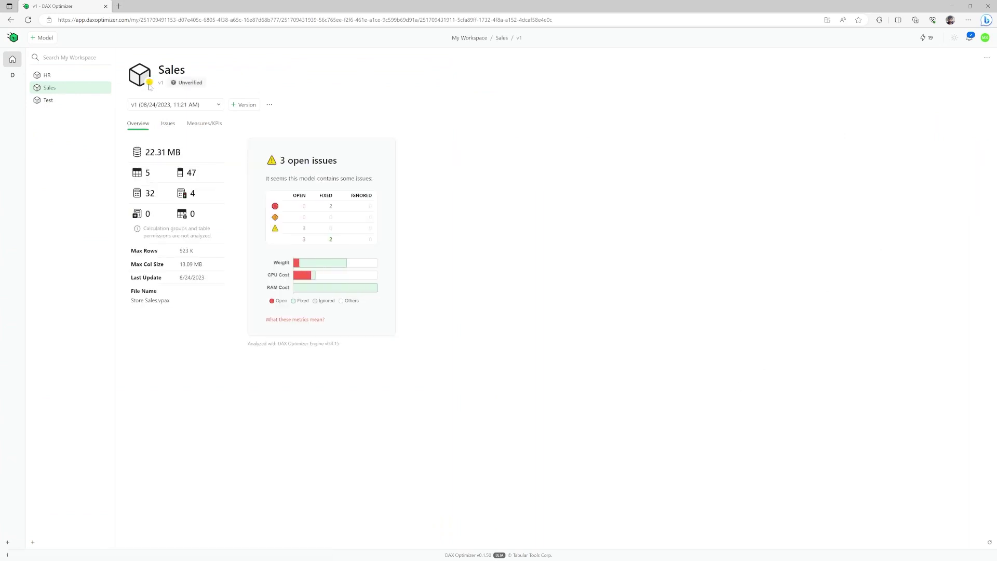
pyautogui.moveTo(188, 87)
# Choose Store Sales.v2.vpax from the computer as a new model version.
pyautogui.click(244, 104)
pyautogui.click(499, 293)
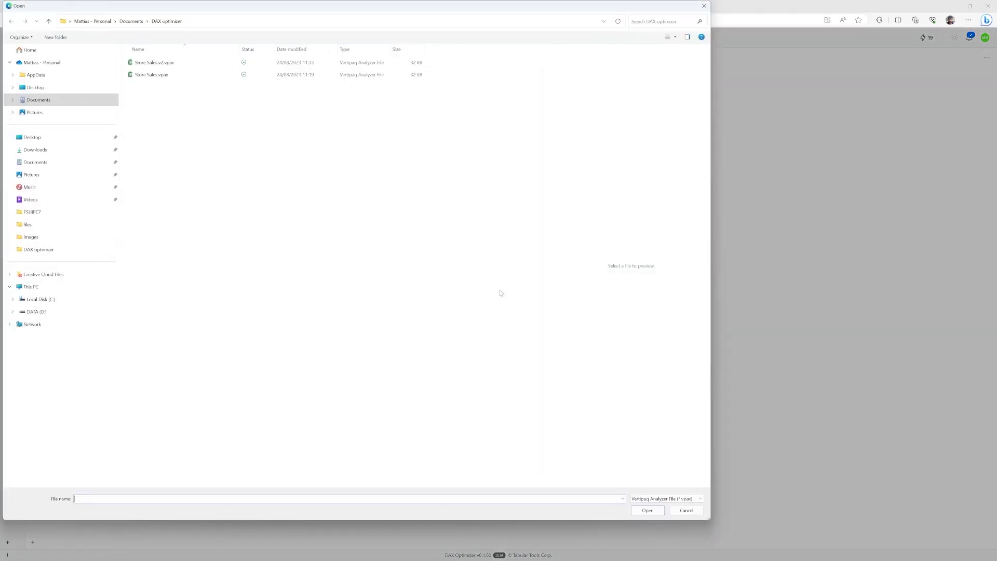
pyautogui.click(155, 62)
pyautogui.click(648, 511)
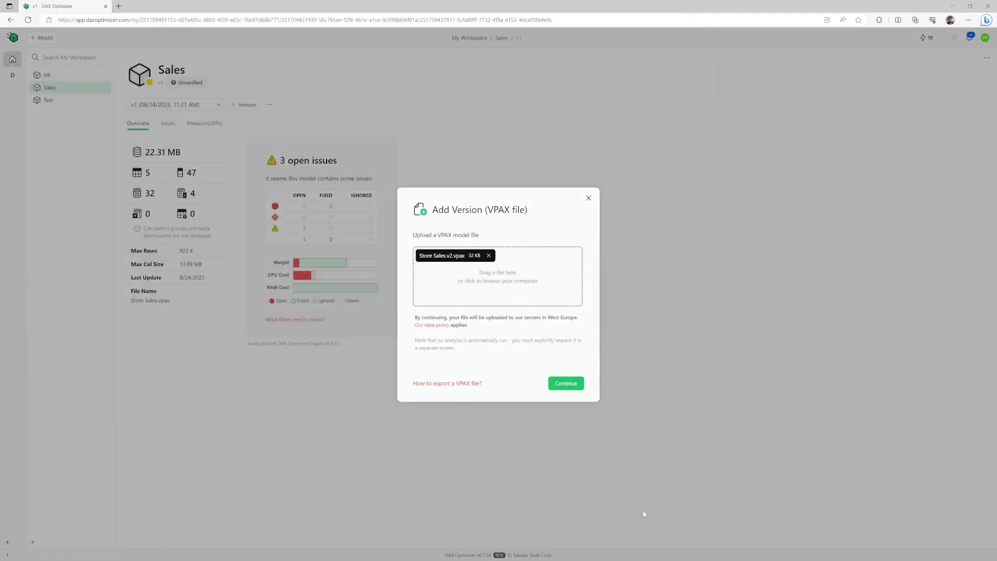
# Upload version v2, analyze it, and list its open medium-priority issues.
pyautogui.click(574, 385)
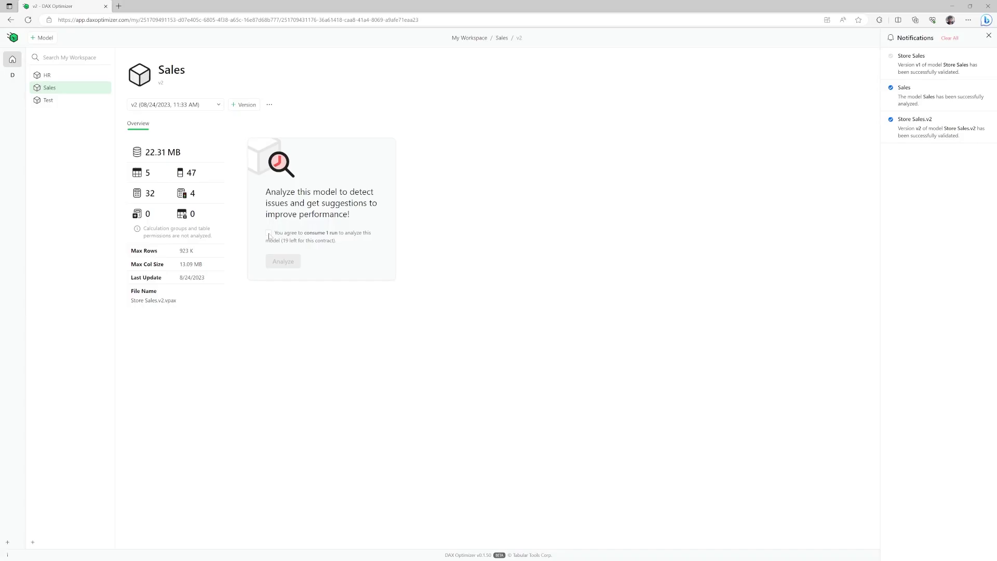
pyautogui.click(275, 262)
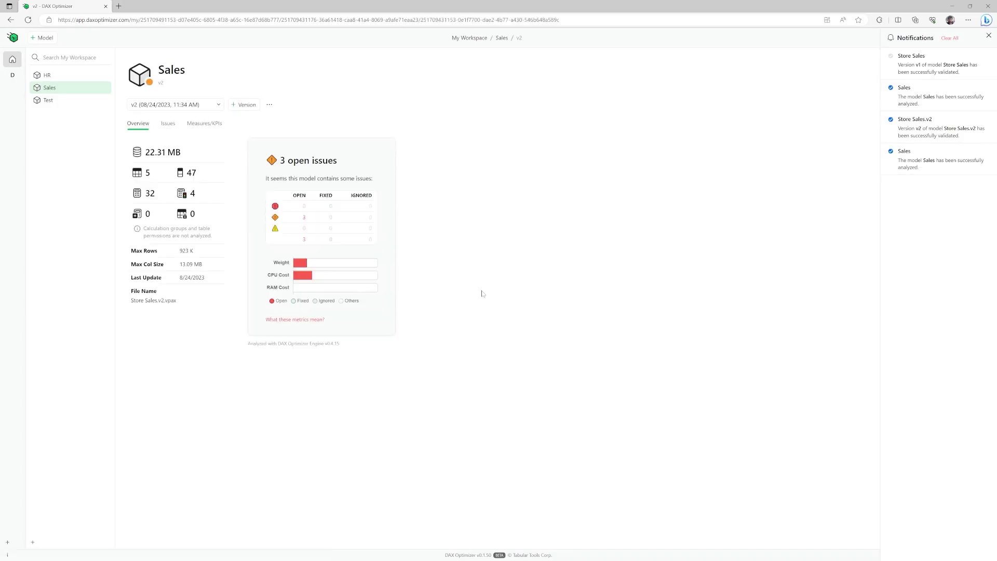
pyautogui.click(304, 221)
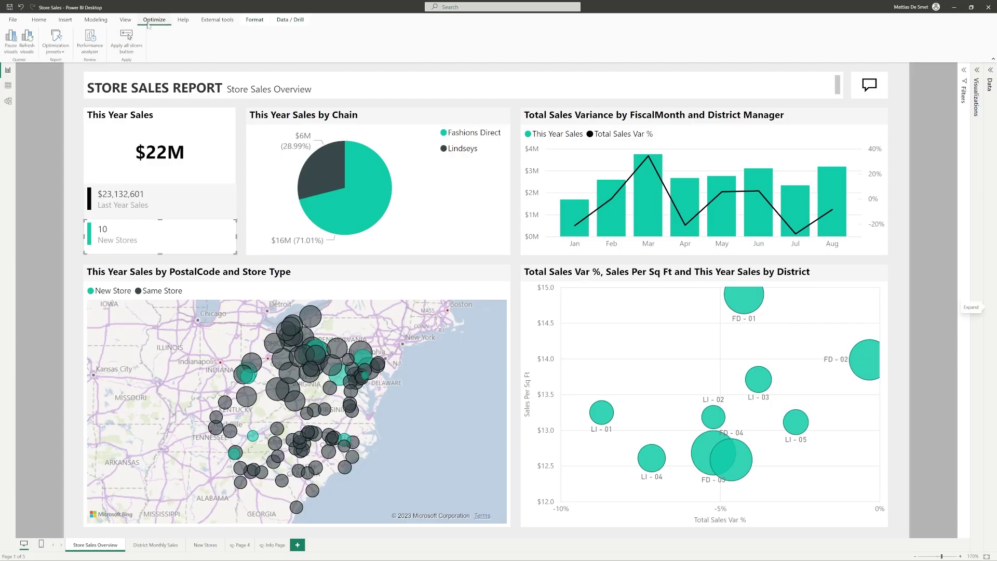
# Record Performance Analyzer timings for all visuals and expand the Multi-row card's breakdown.
pyautogui.click(99, 40)
pyautogui.click(826, 85)
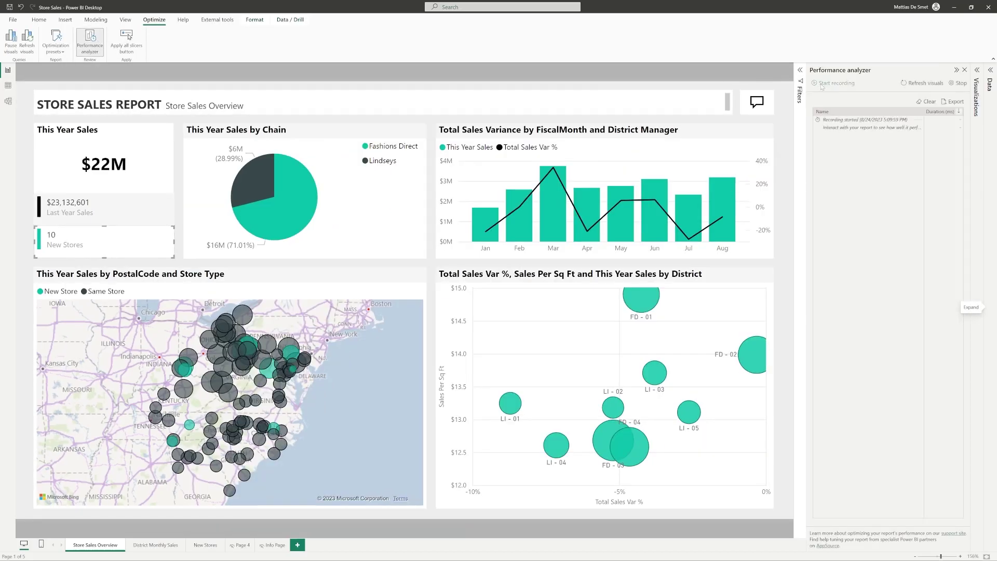
pyautogui.click(909, 87)
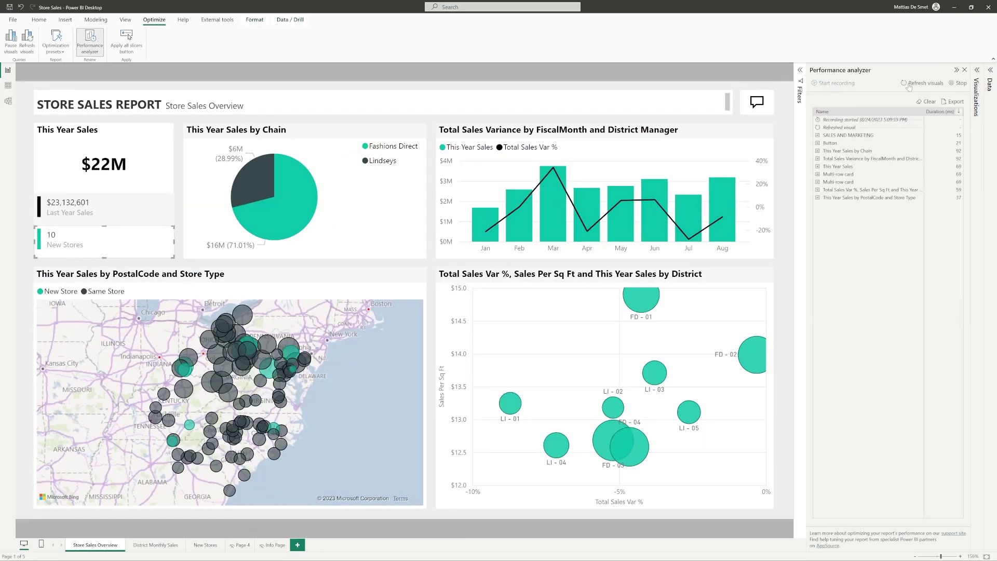
pyautogui.click(818, 182)
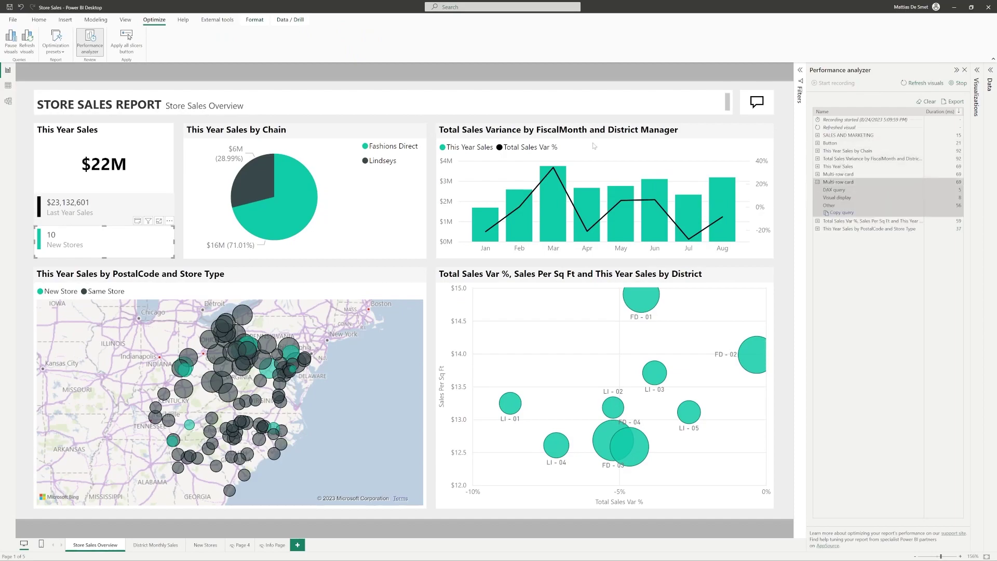